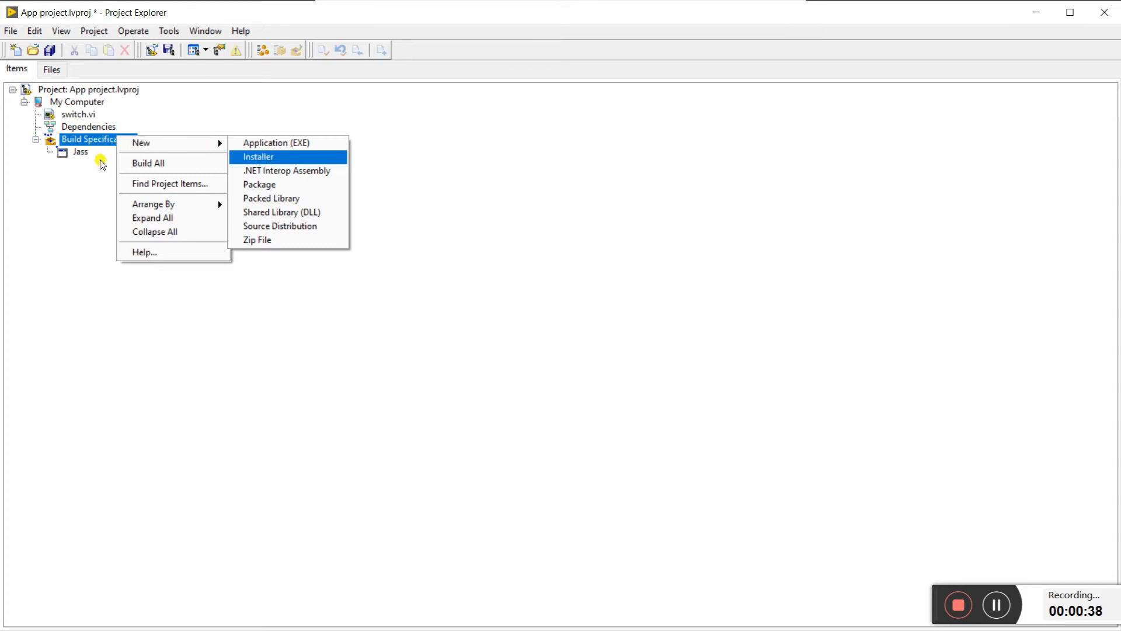
mouse_move(175, 143)
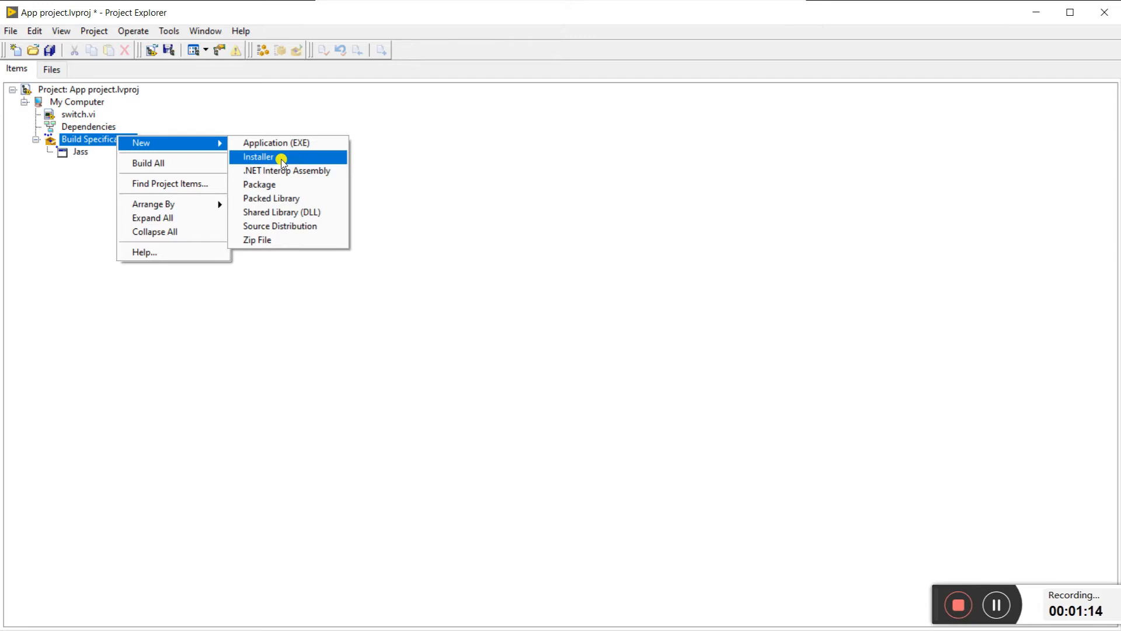
click(200, 85)
click(76, 155)
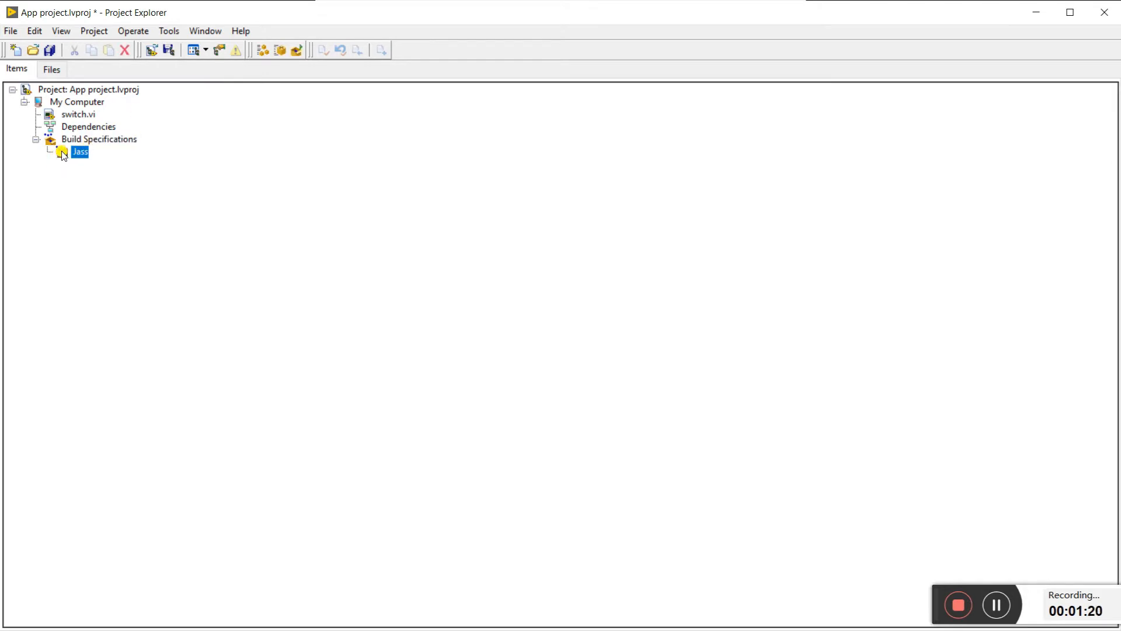
click(85, 196)
Create a new Installer build specification in the project
click(97, 141)
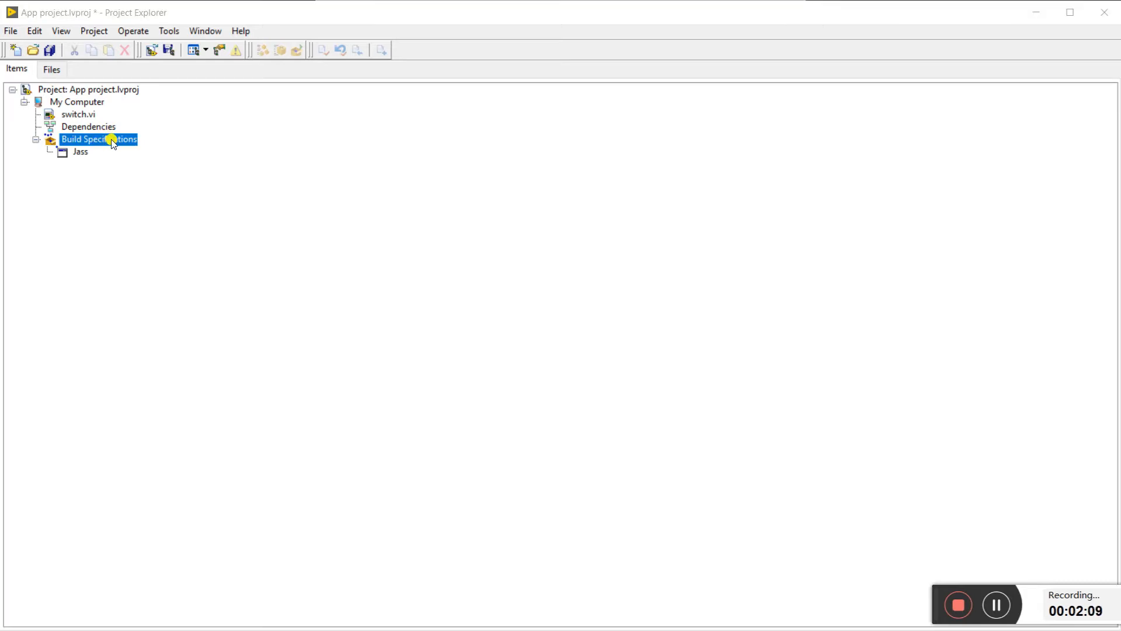
right_click(112, 140)
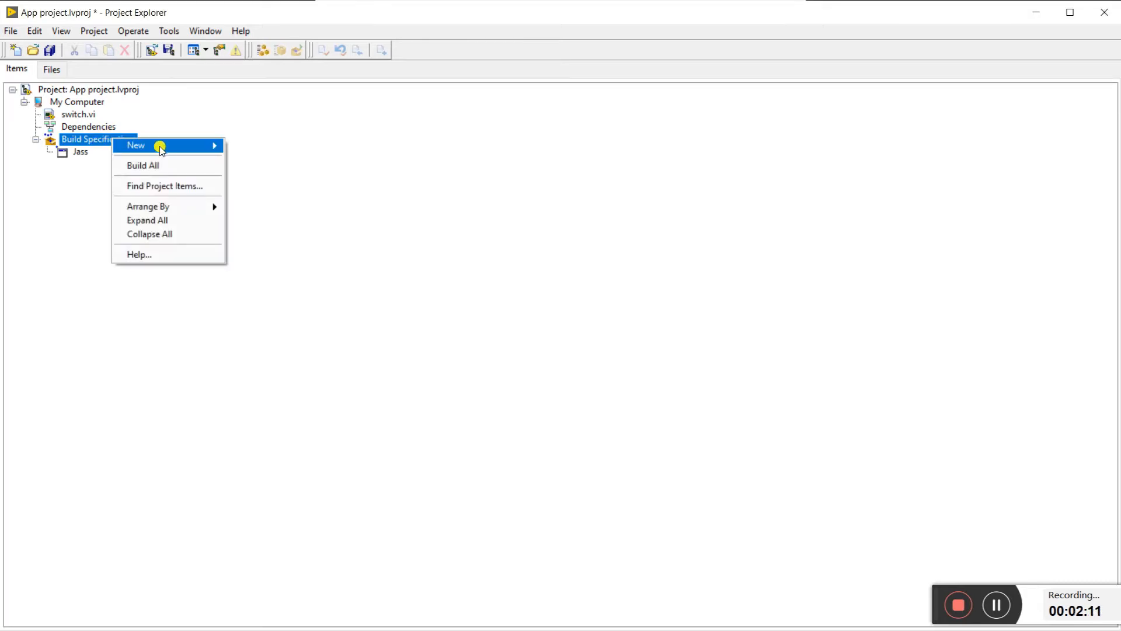
mouse_move(215, 149)
click(299, 159)
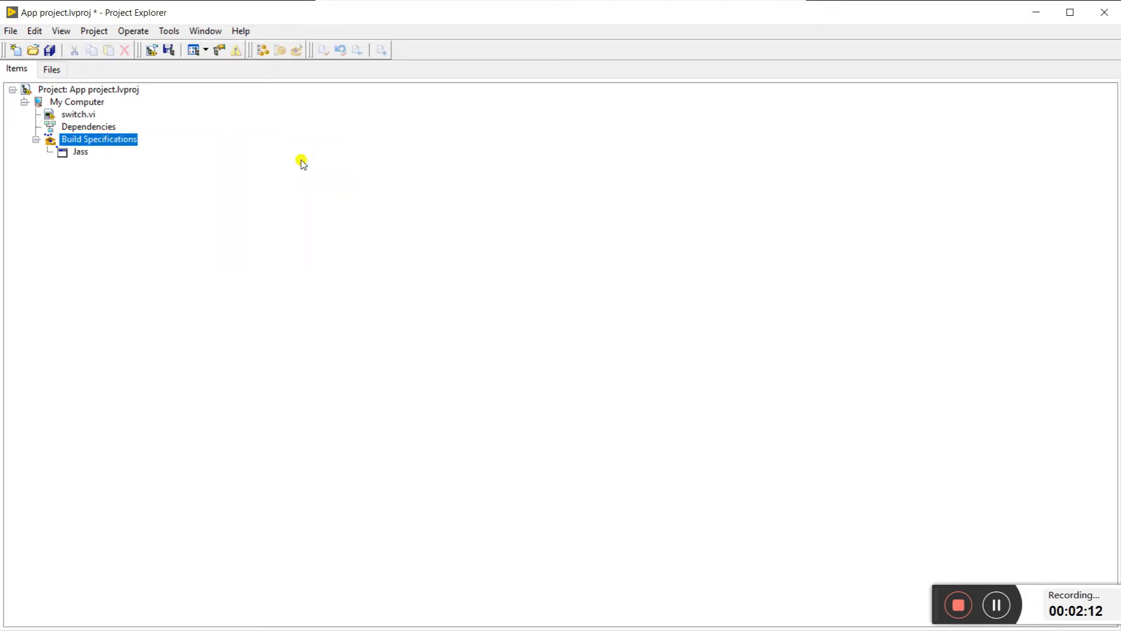
drag(461, 115, 461, 104)
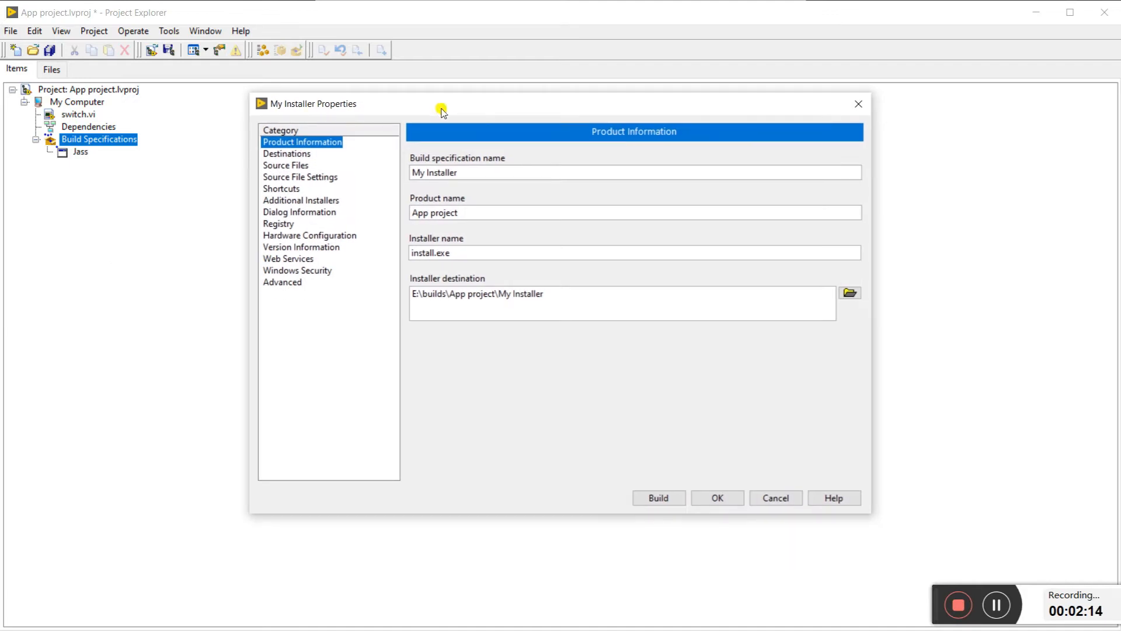
Set the installer's build specification name to the author's first name
triple_click(438, 172)
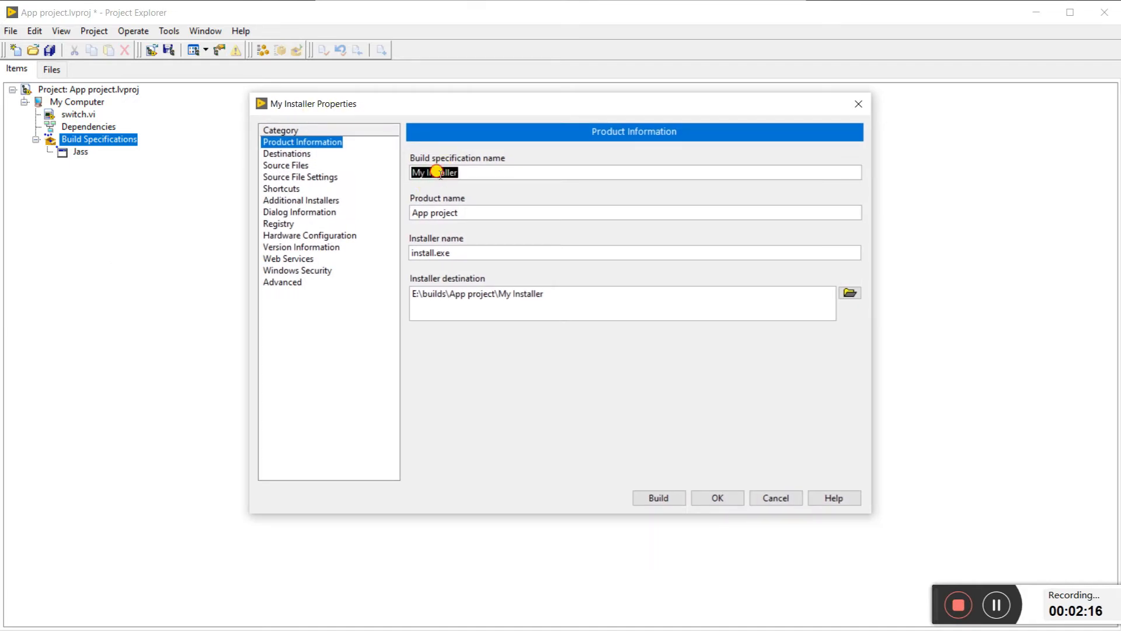
text(Parddeep)
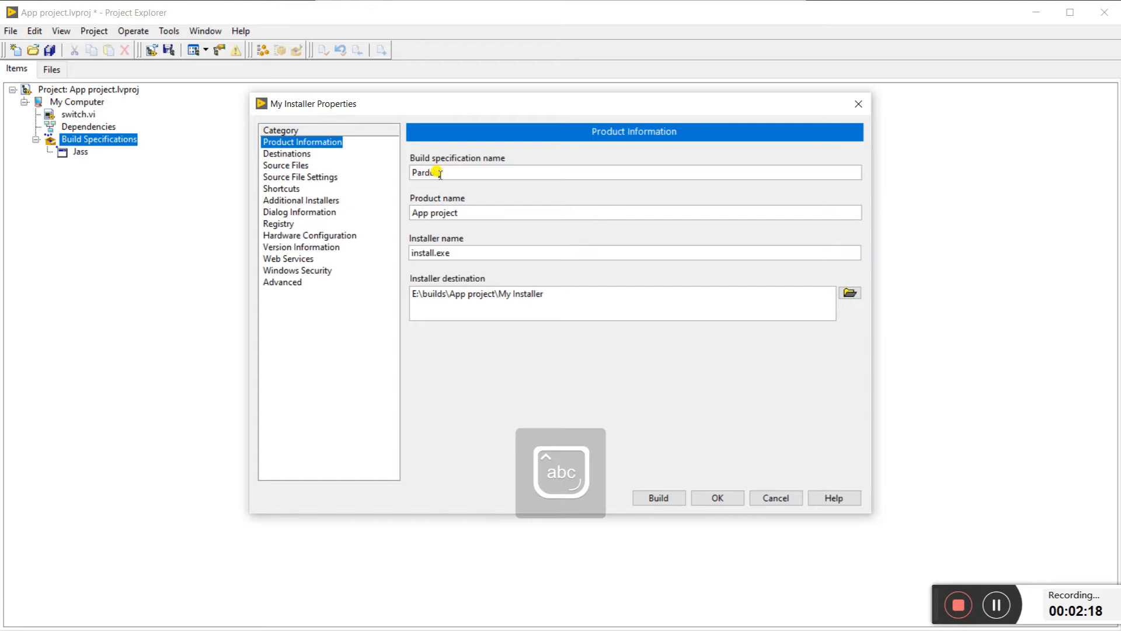
click(433, 172)
key(BackSpace)
Replace "App" in the installer's product name with the author's first name, keeping "project" after it
click(431, 213)
key(BackSpace)
key(BackSpace)
key(BackSpace)
key(BackSpace)
text(Pardeep)
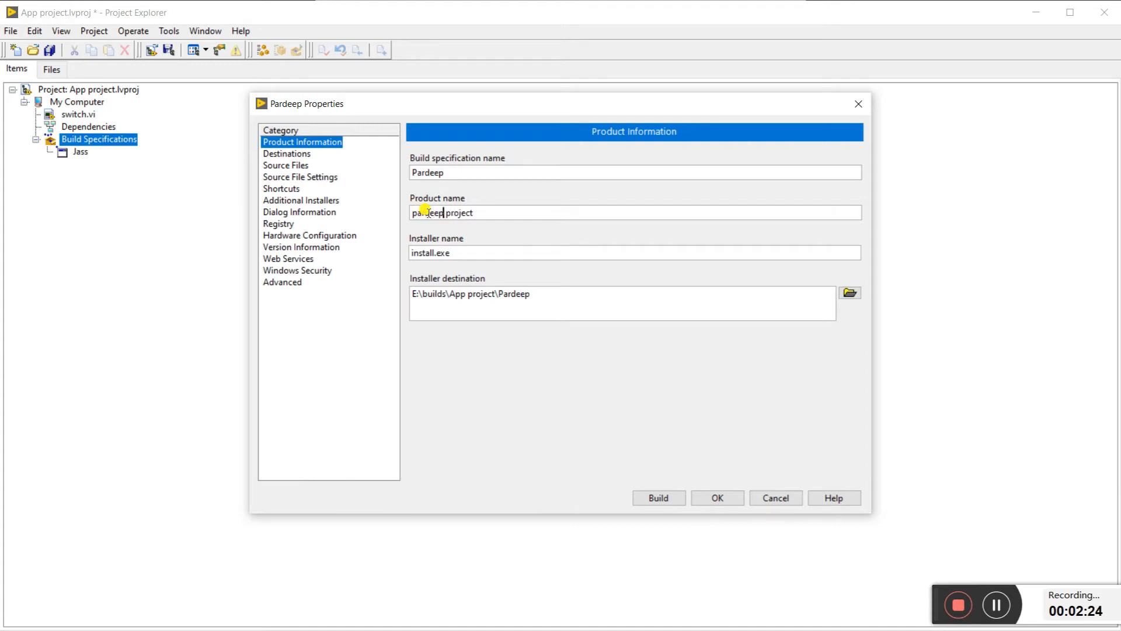
click(458, 251)
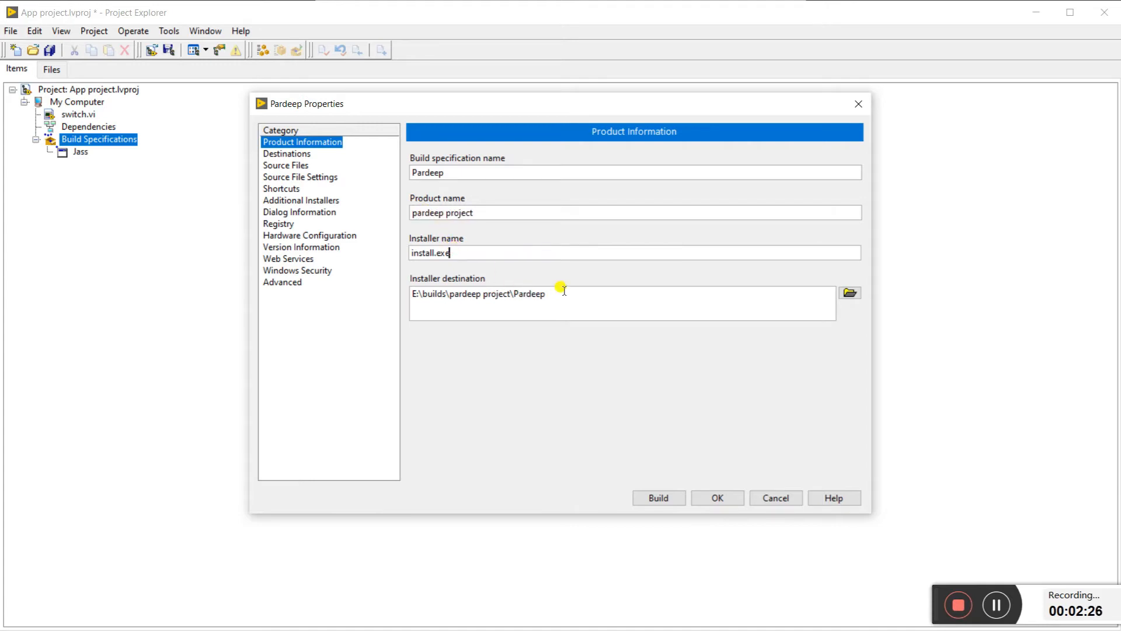
drag(549, 293, 408, 294)
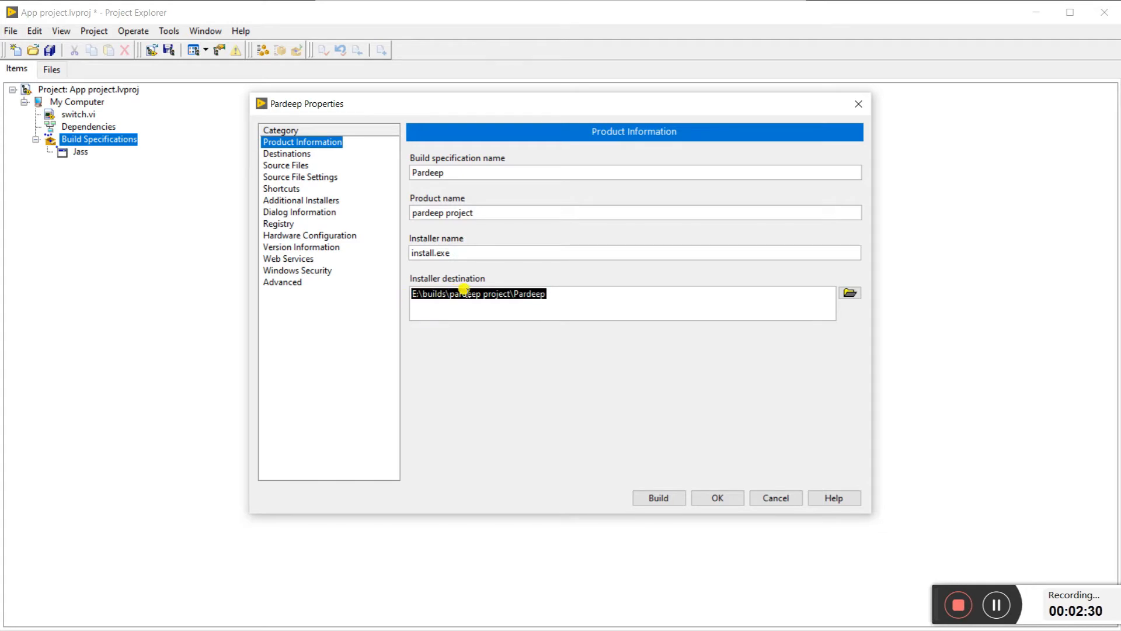
click(432, 296)
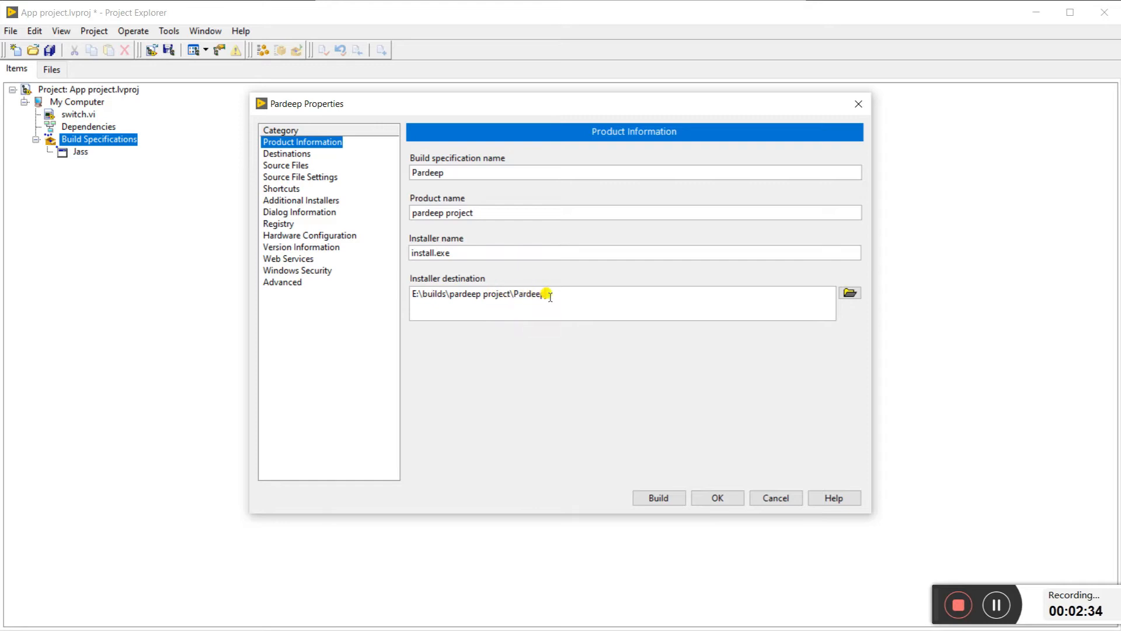
Add the existing application build to the App project folder under Program Files in the installer's source files
click(279, 155)
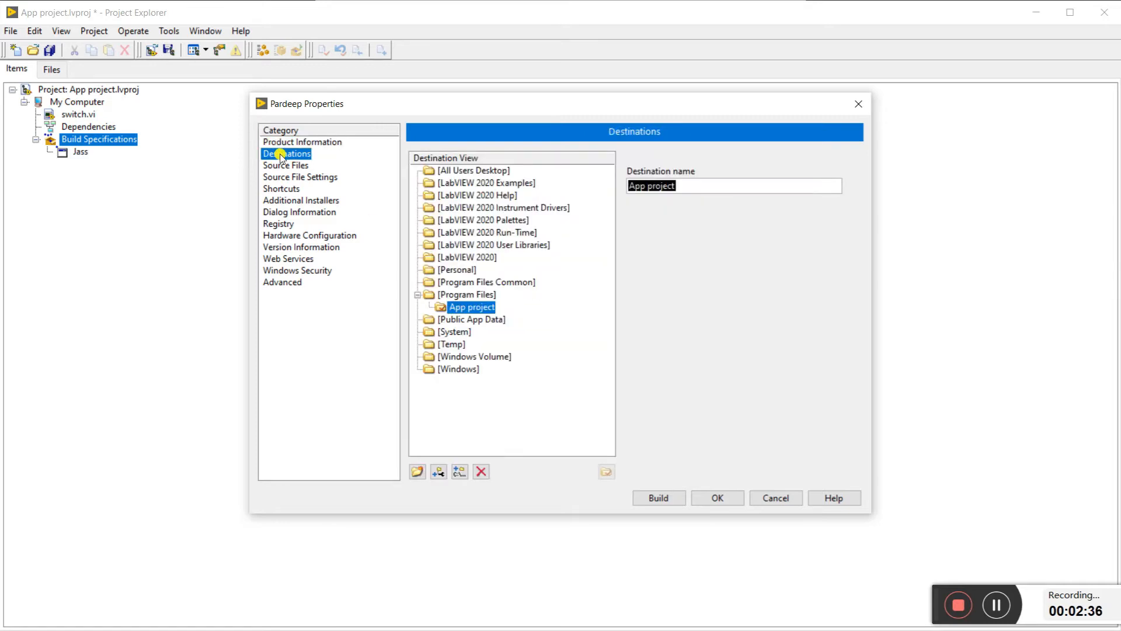
click(287, 168)
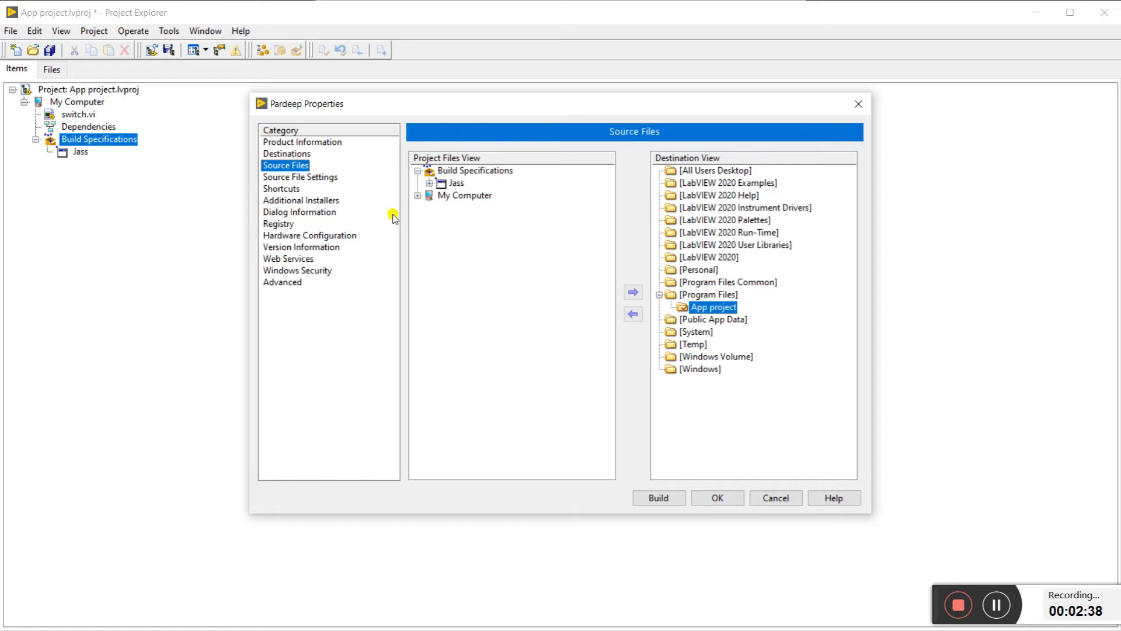
click(457, 184)
click(634, 295)
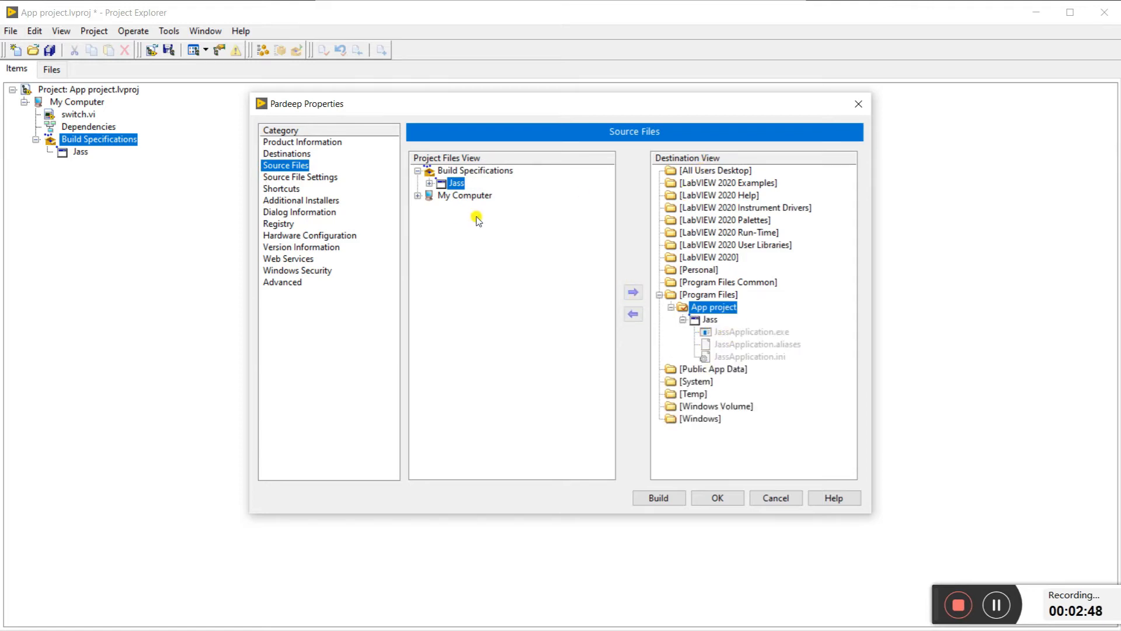
Set the installer dialog's welcome title to the author's first name followed by "application installer"
click(290, 178)
click(287, 193)
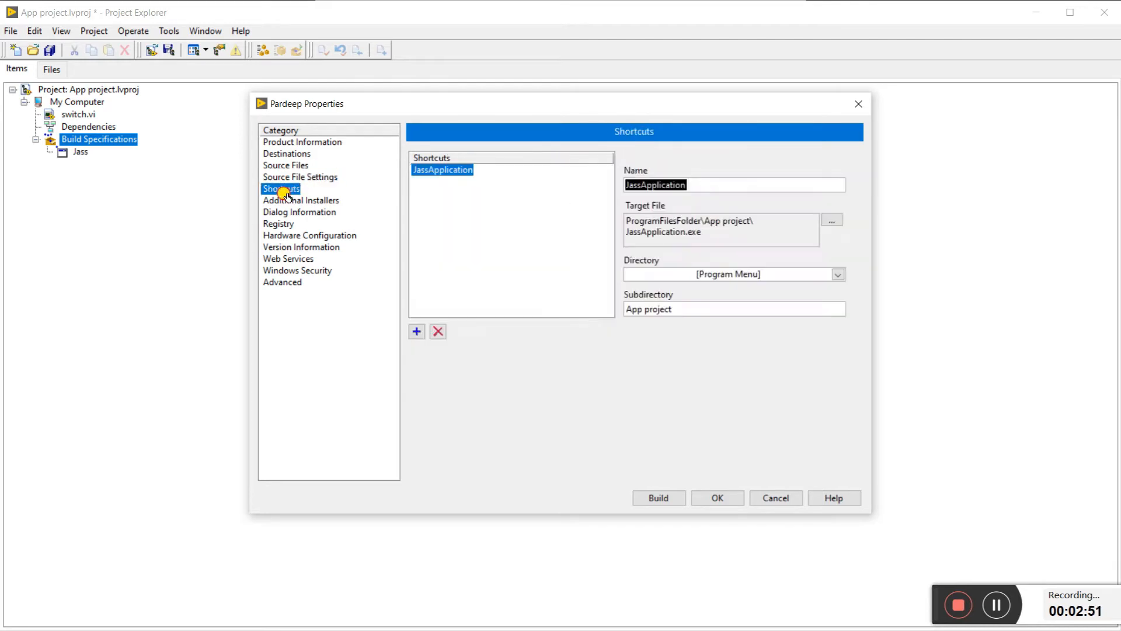
click(286, 200)
click(288, 213)
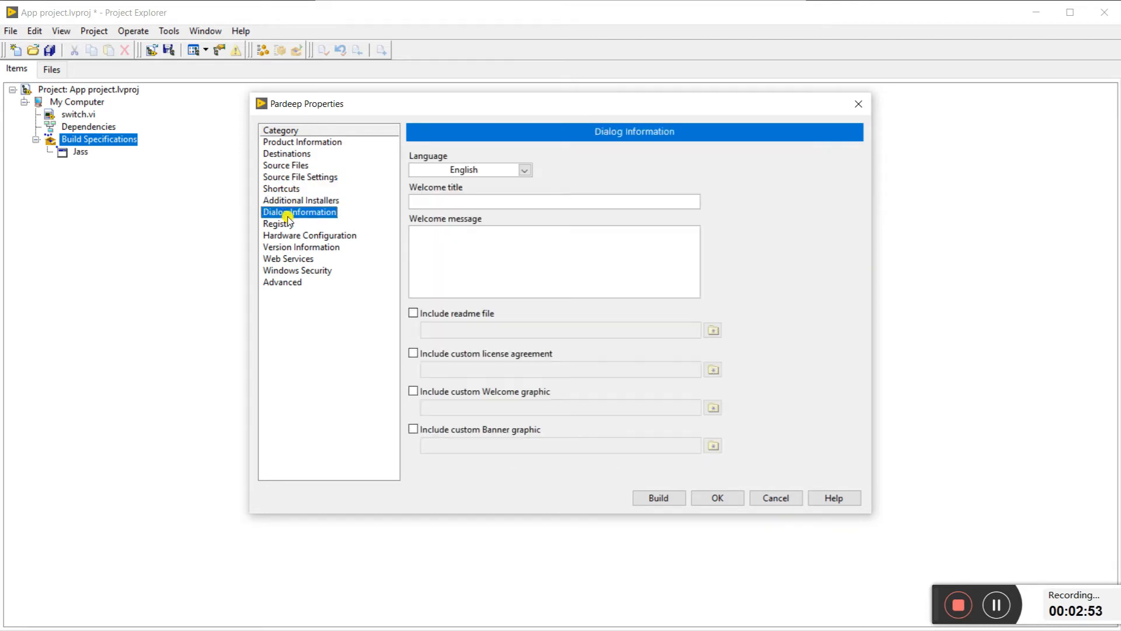
click(453, 201)
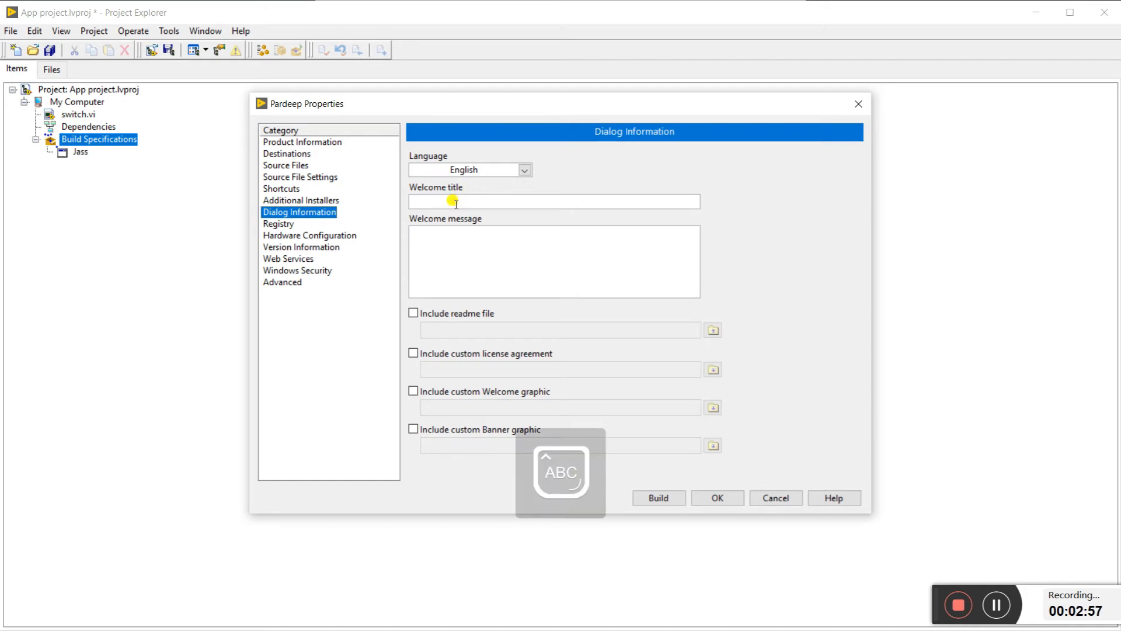
text(Pro)
text(ee)
key(BackSpace)
key(BackSpace)
key(BackSpace)
text(ardeep application installer)
Enter the welcome message "Hello friends....." and accept the installer properties
click(470, 251)
text(H)
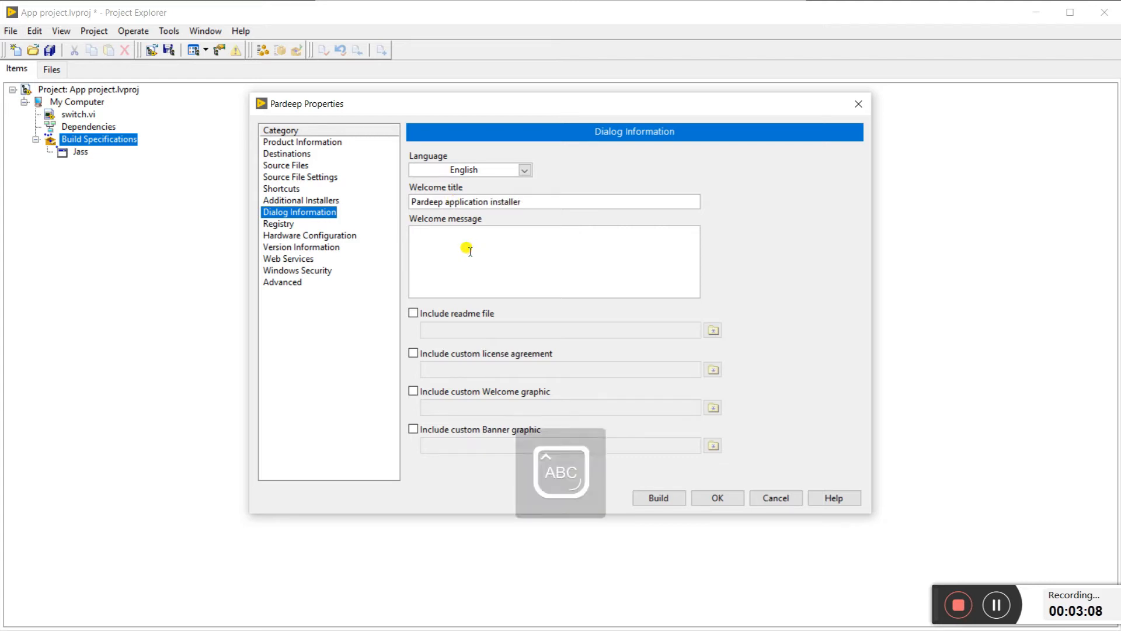
text(ello frien)
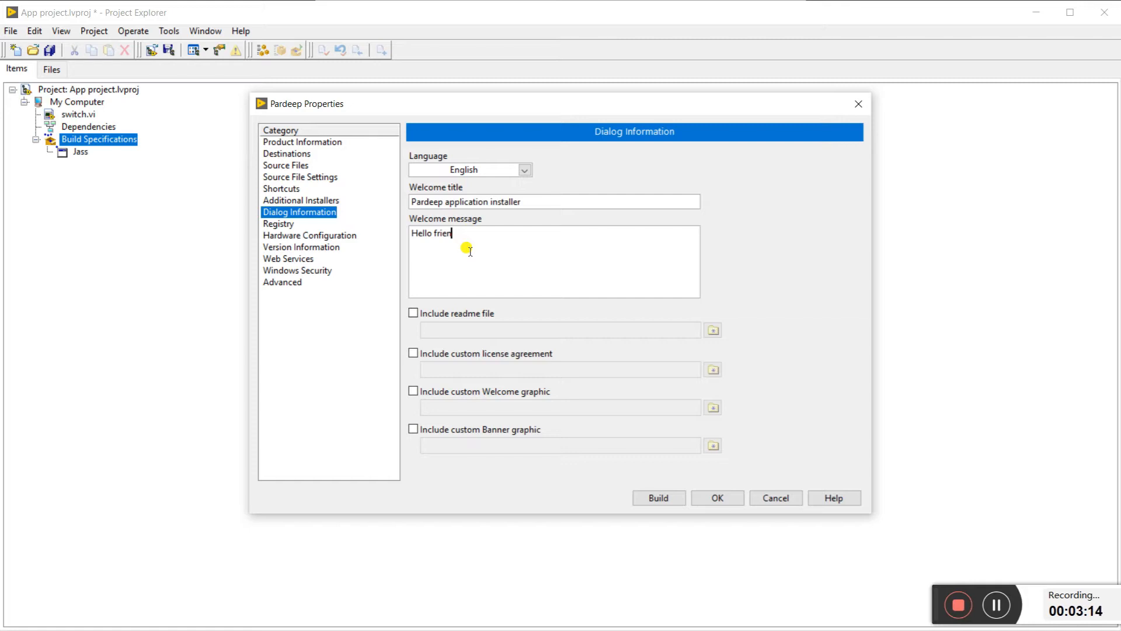
text(sds.....)
click(282, 282)
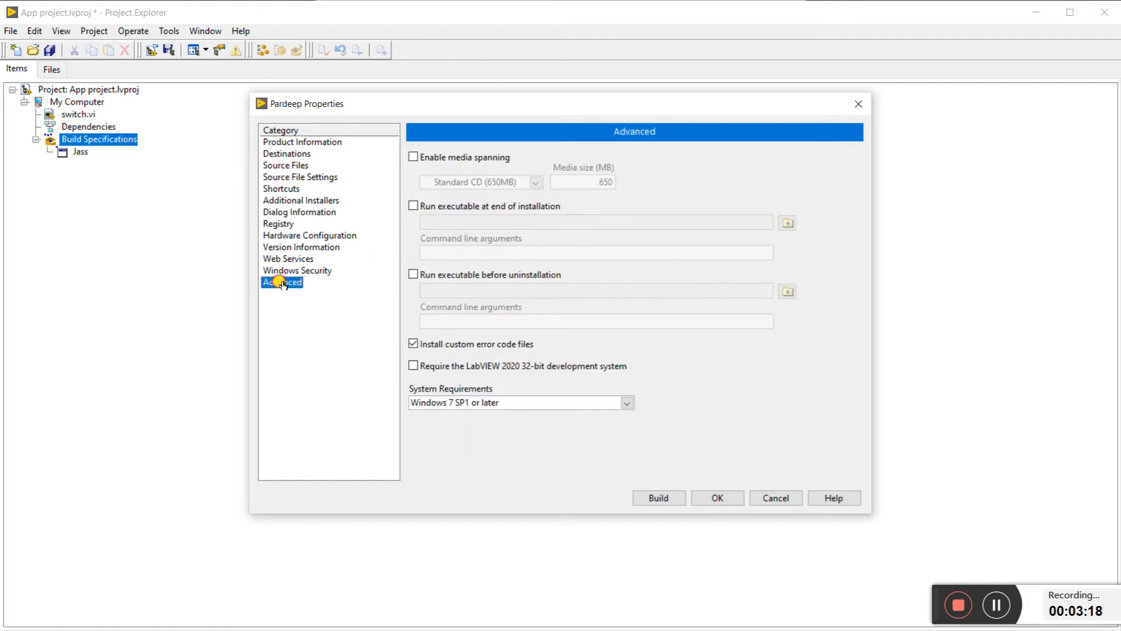
click(718, 500)
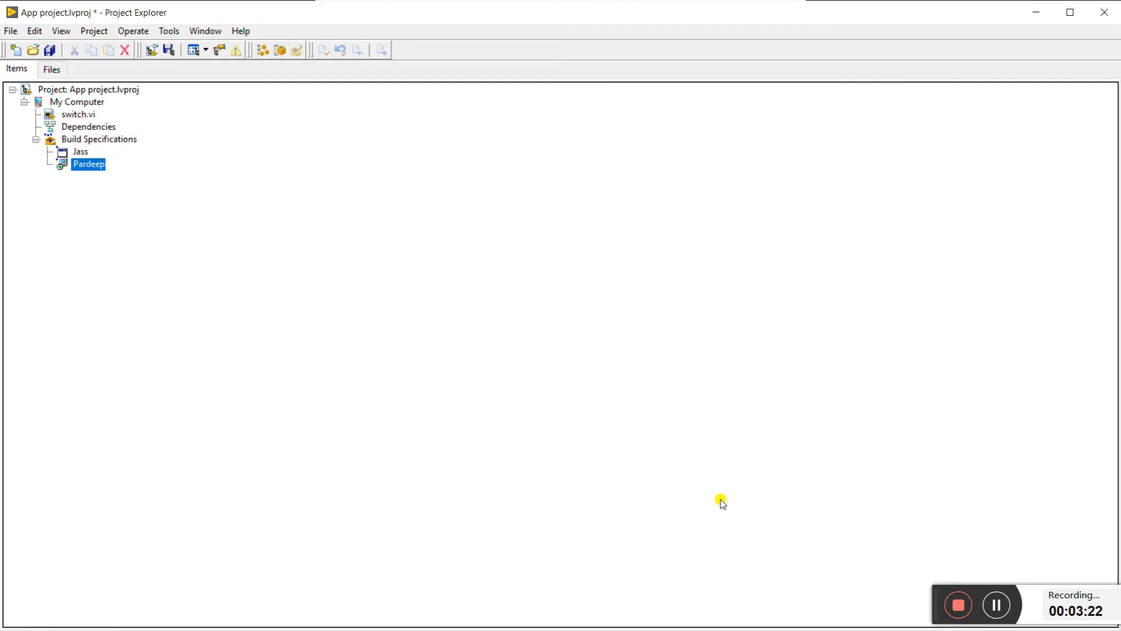
Save the project with the new installer specification
click(154, 251)
click(81, 168)
key(ctrl+s)
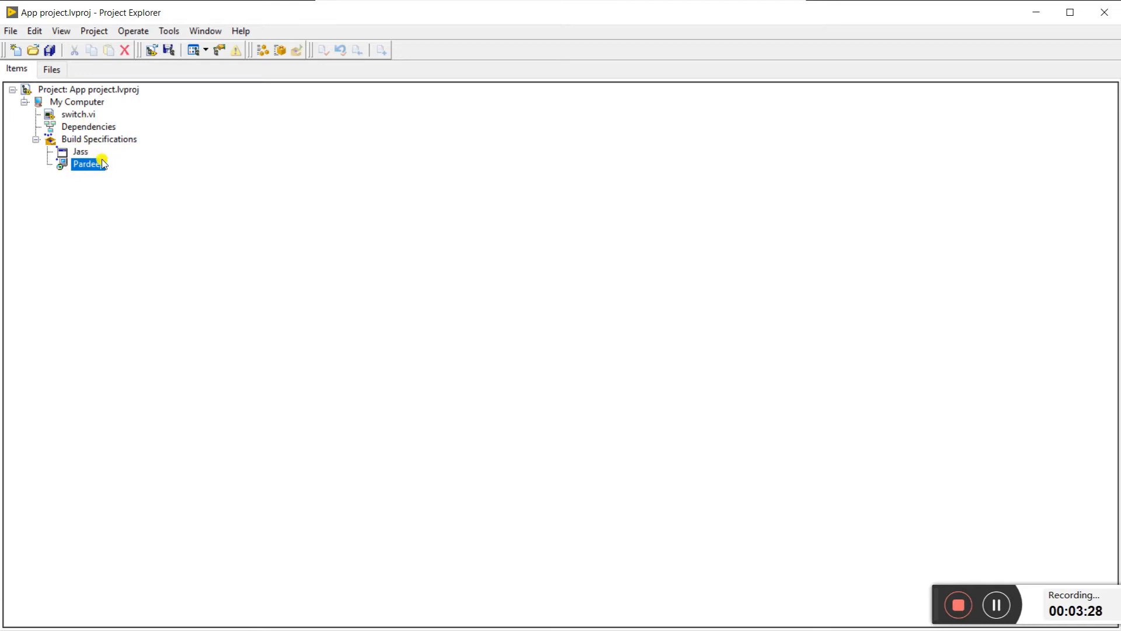
Build the new installer specification and close the build status when it completes
click(155, 177)
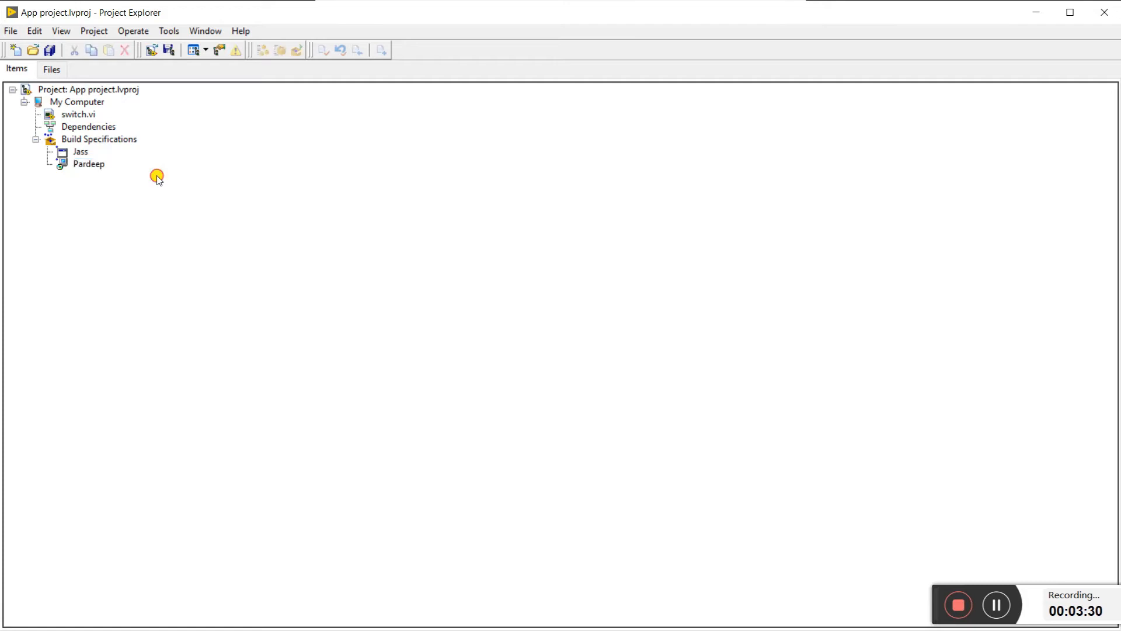
click(80, 165)
right_click(80, 165)
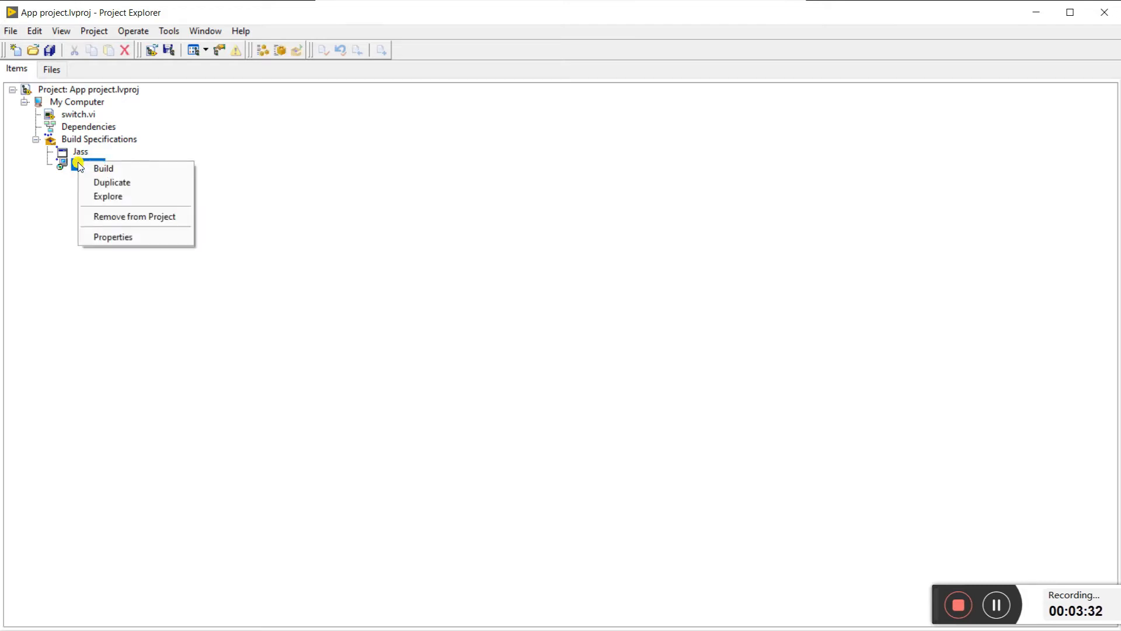
click(127, 170)
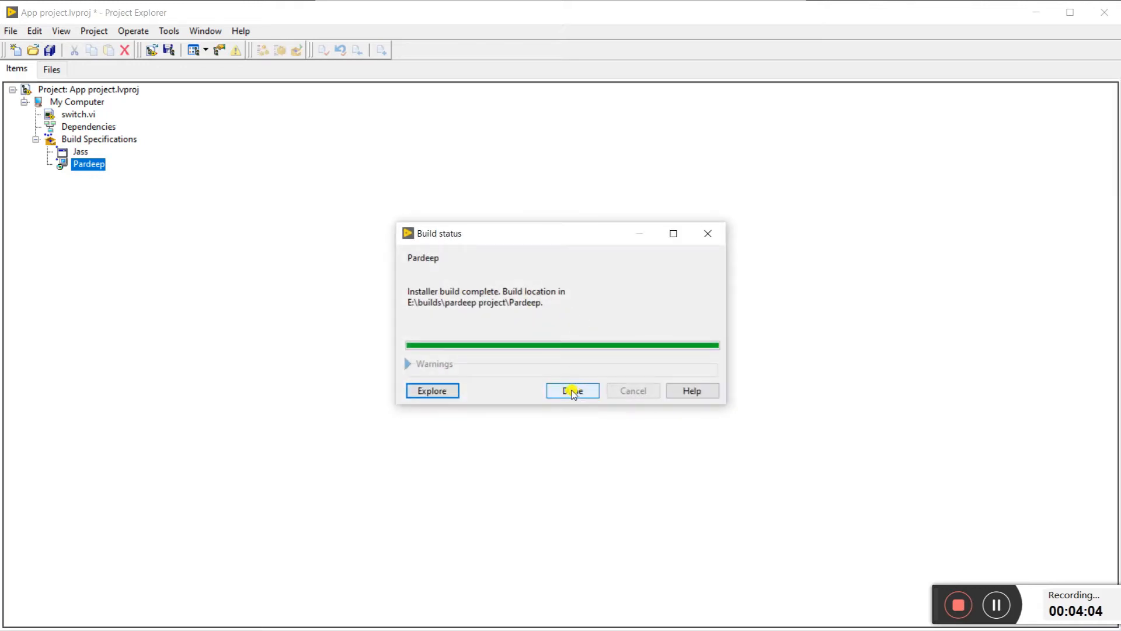
click(585, 392)
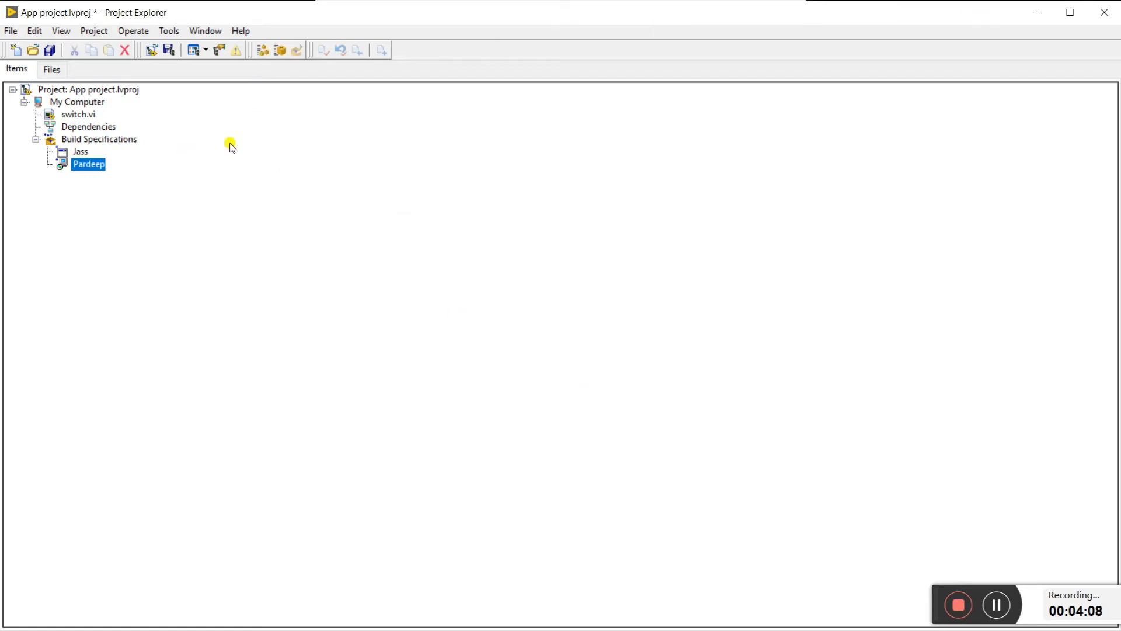
right_click(84, 166)
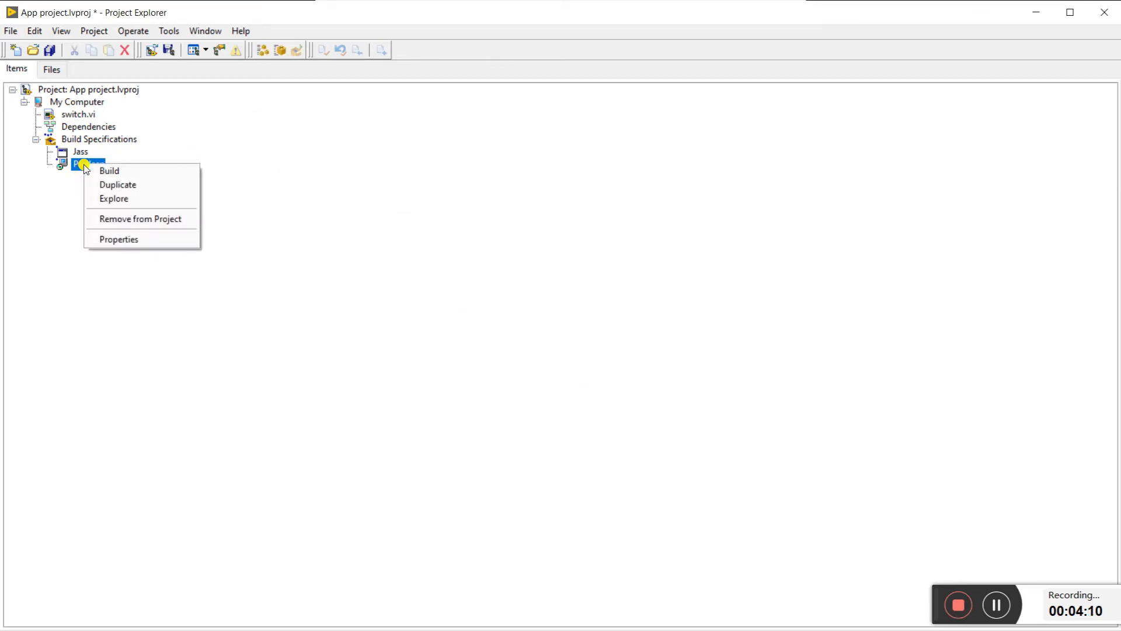
click(121, 239)
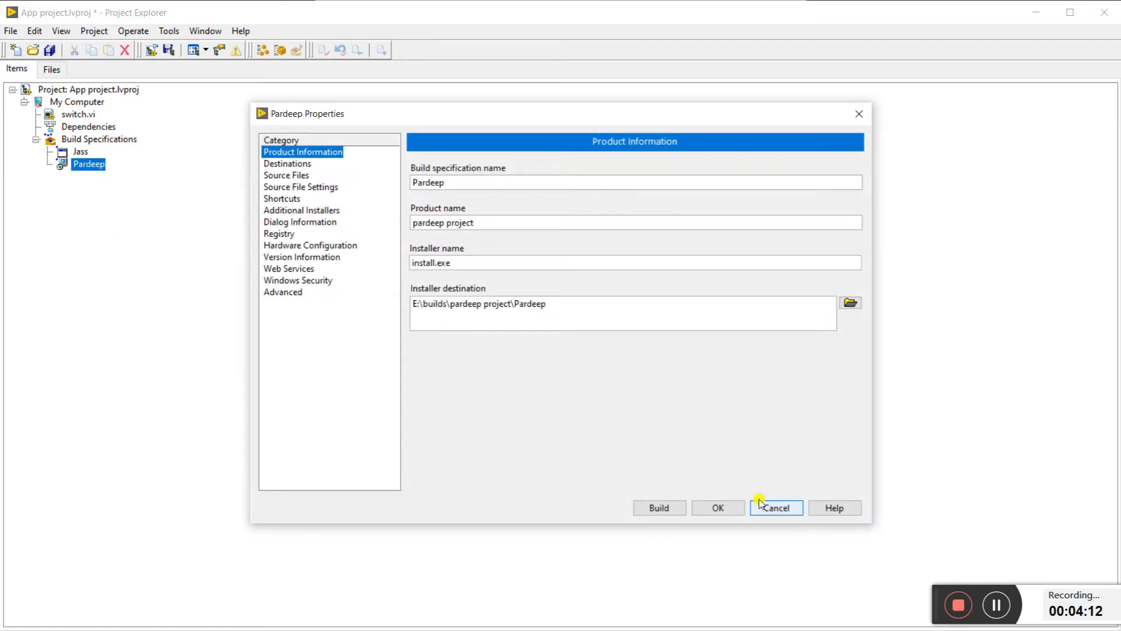
click(777, 508)
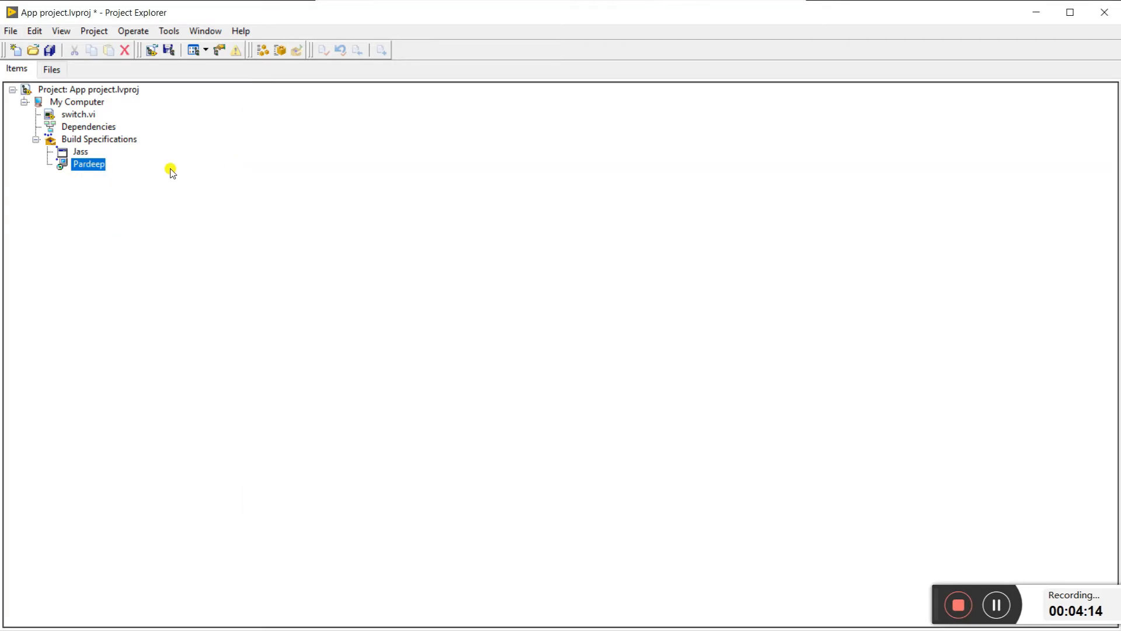
Explore the built installer's output location in File Explorer and open its Volume folder
right_click(90, 166)
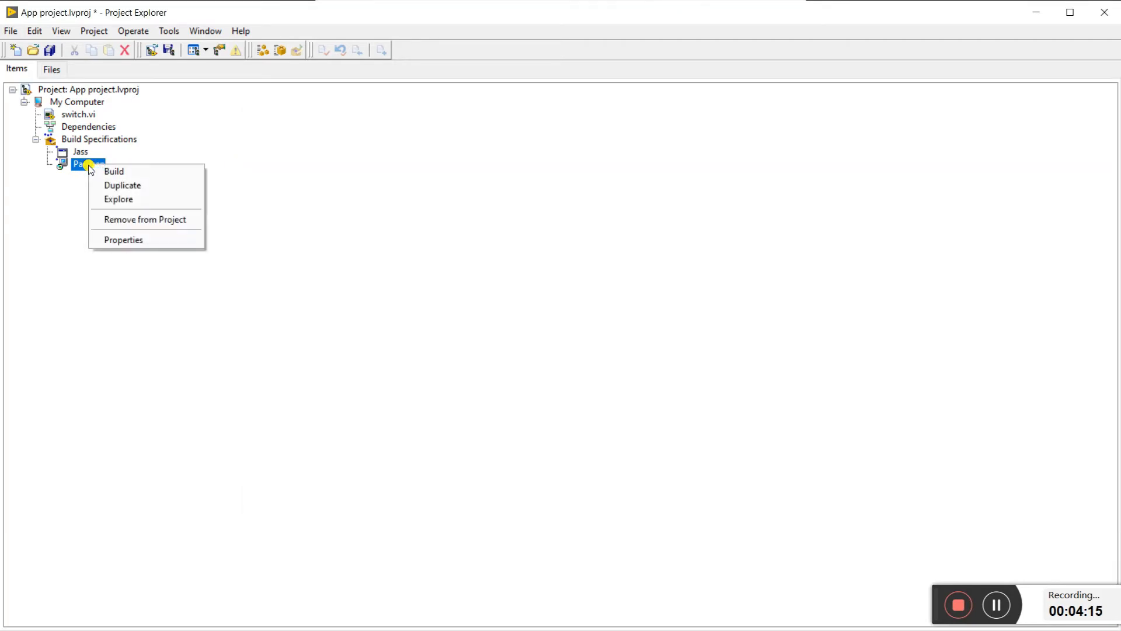
click(130, 202)
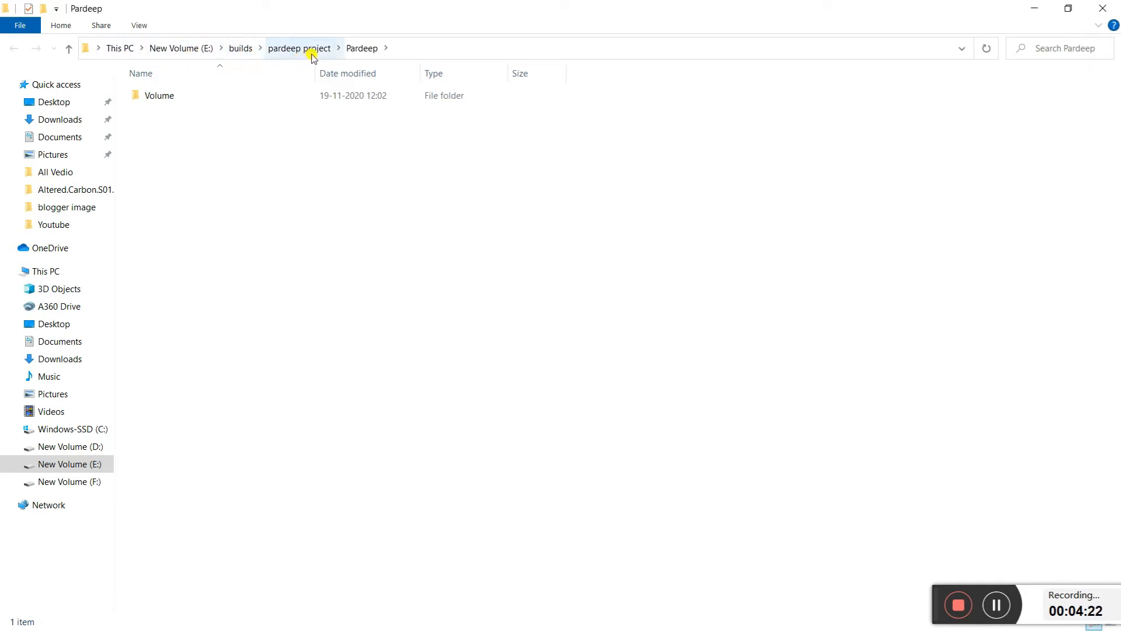
double_click(169, 95)
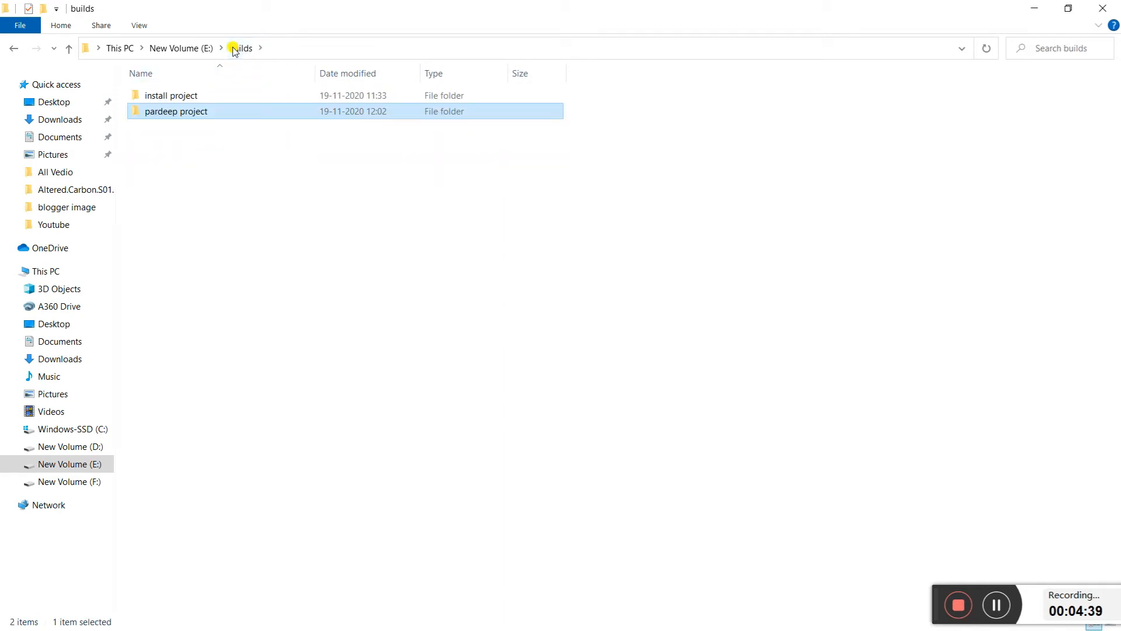
Copy the new installer's project folder from the builds folder on drive E
click(163, 132)
click(190, 114)
right_click(189, 115)
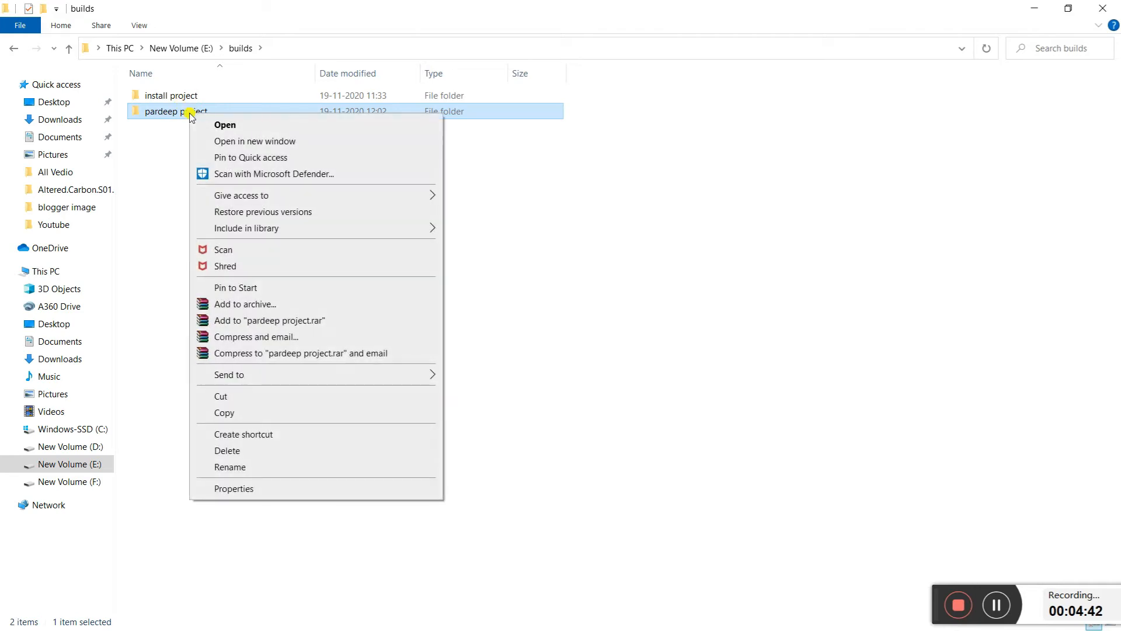
click(249, 417)
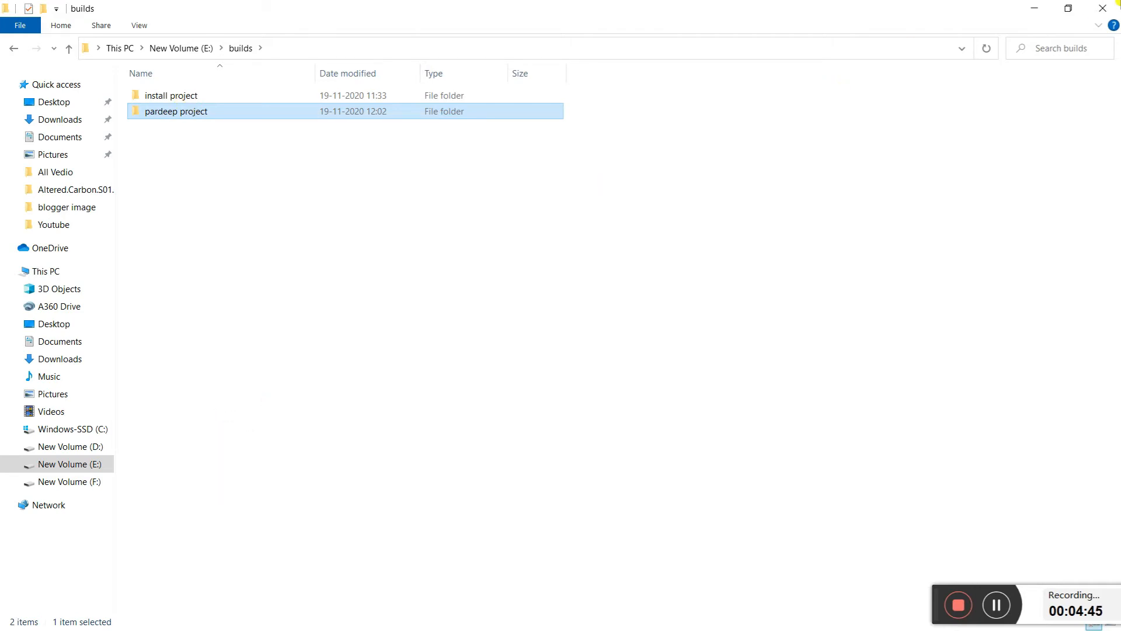
Close the builds folder, minimize the LabVIEW project, and open the Toolkit folder on the Backup Plus (G:) drive in File Explorer
click(1116, 4)
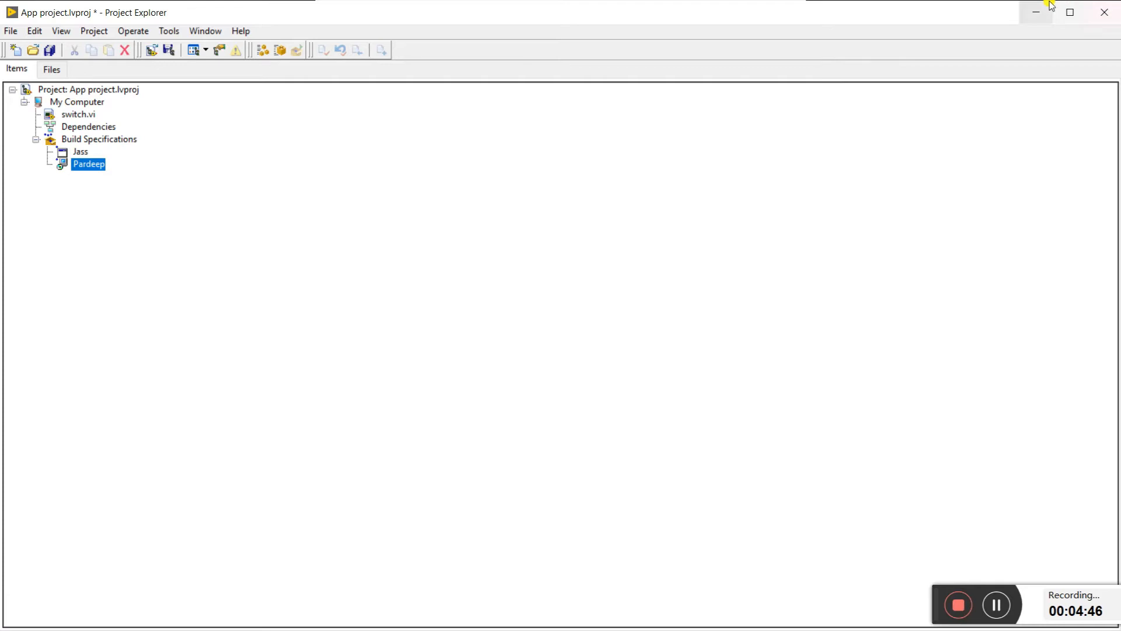
click(1032, 11)
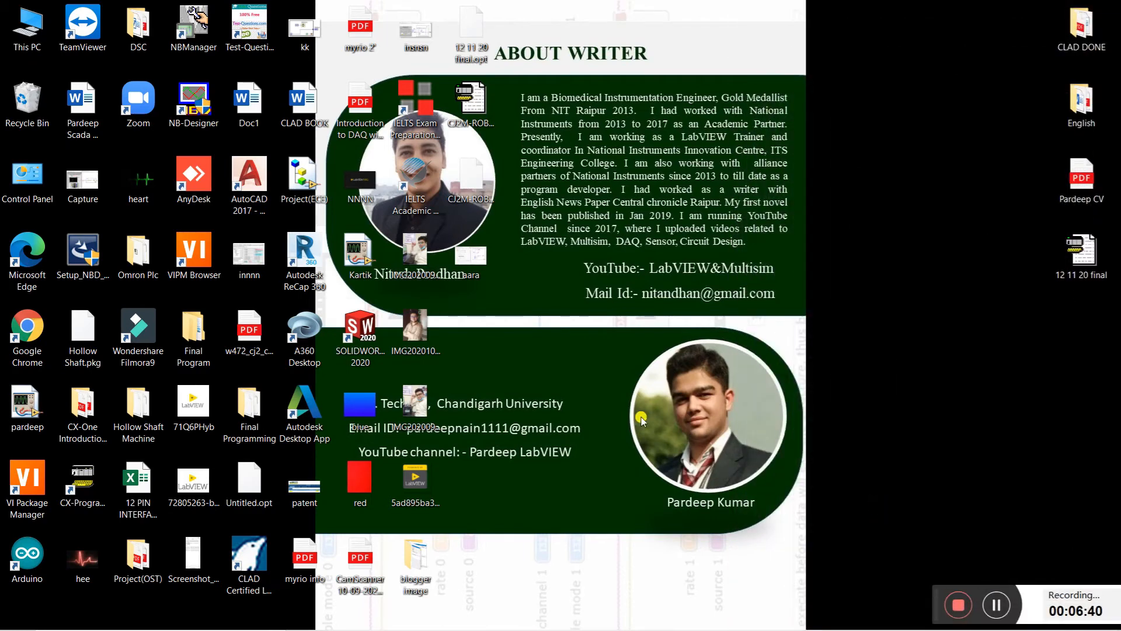
double_click(23, 44)
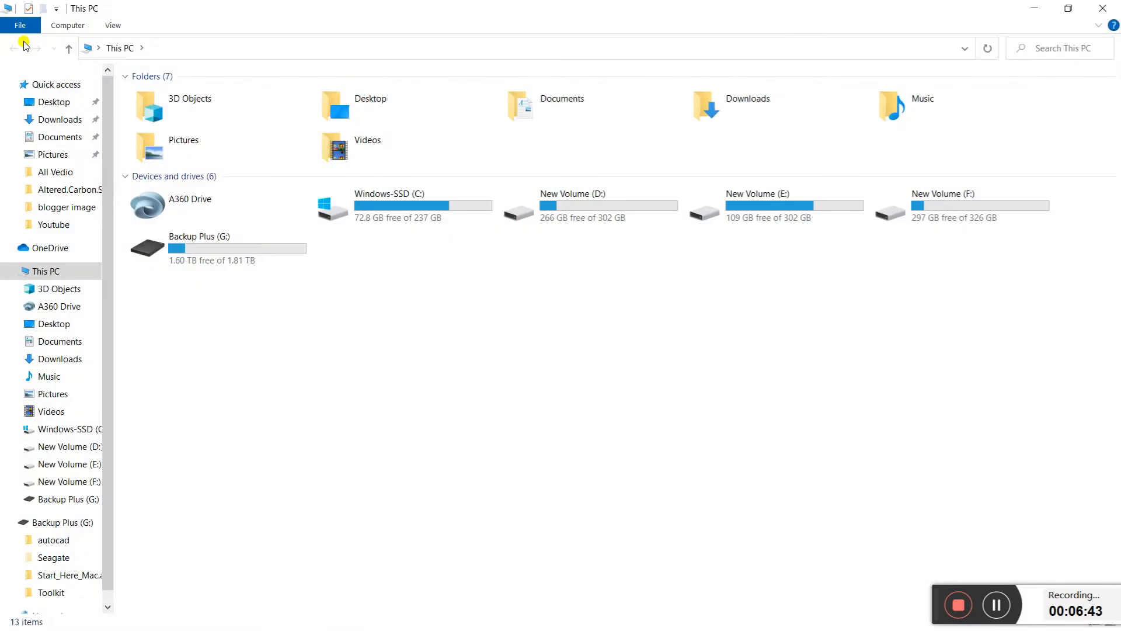
double_click(229, 241)
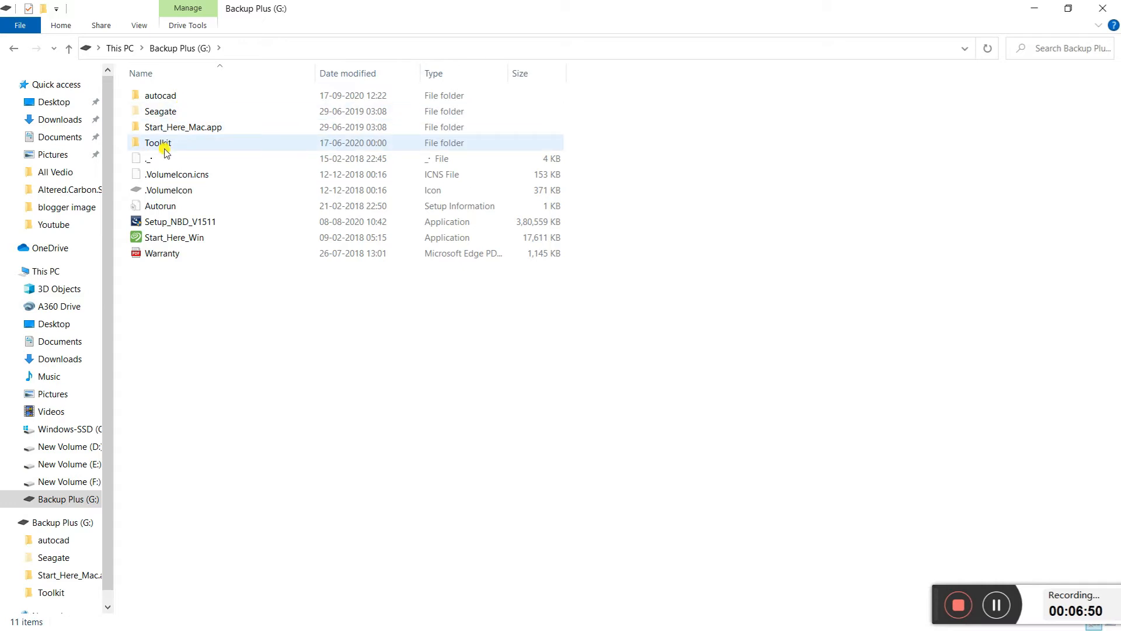
double_click(166, 147)
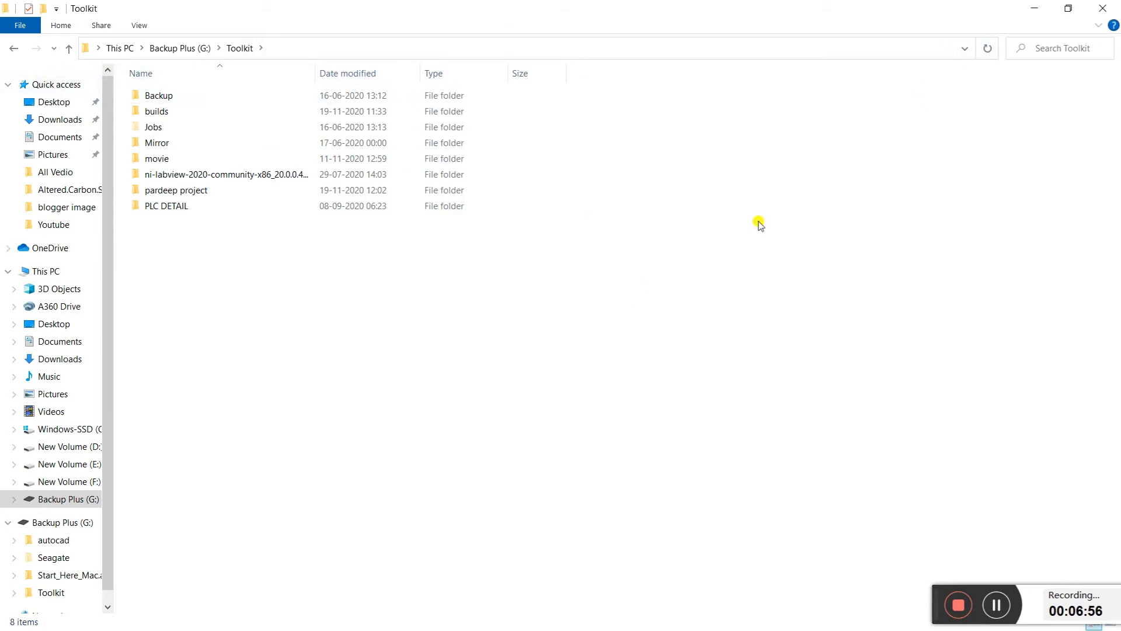
Create a new folder named "application" inside the Toolkit folder
right_click(71, 296)
click(288, 243)
right_click(287, 239)
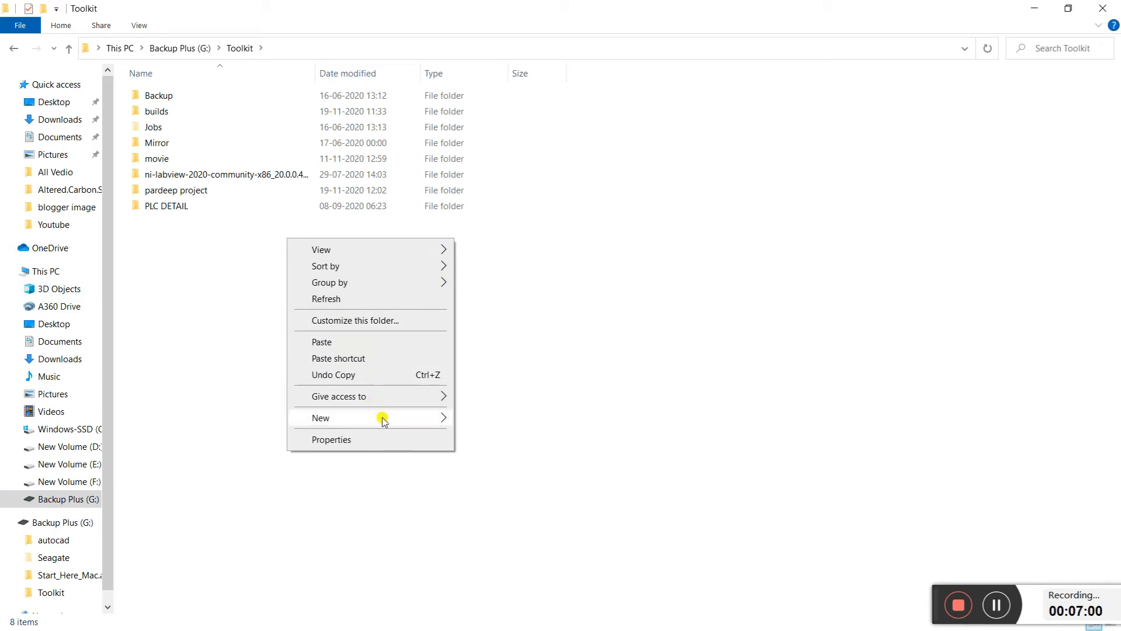
mouse_move(399, 418)
click(484, 420)
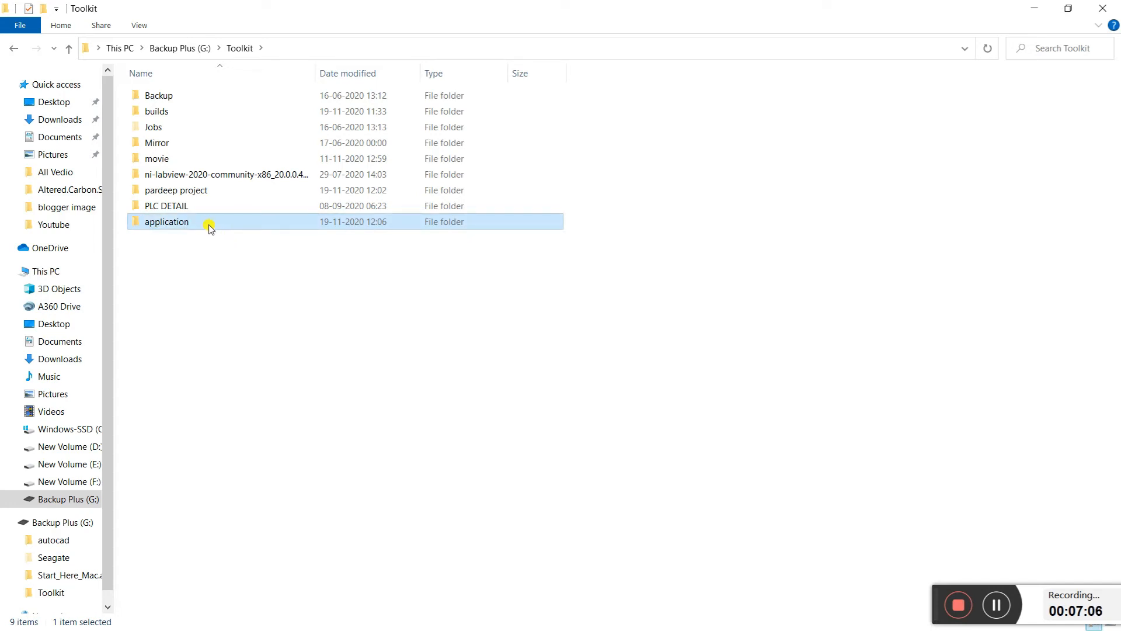
Paste the copied installer project folder into the application folder
double_click(210, 225)
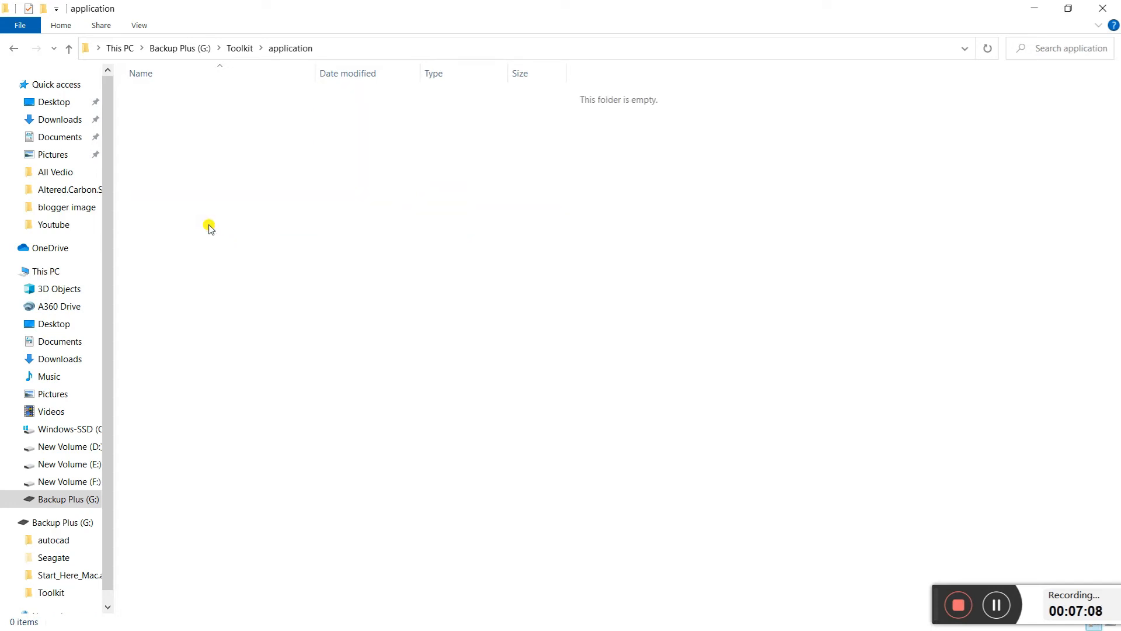
key(ctrl+v)
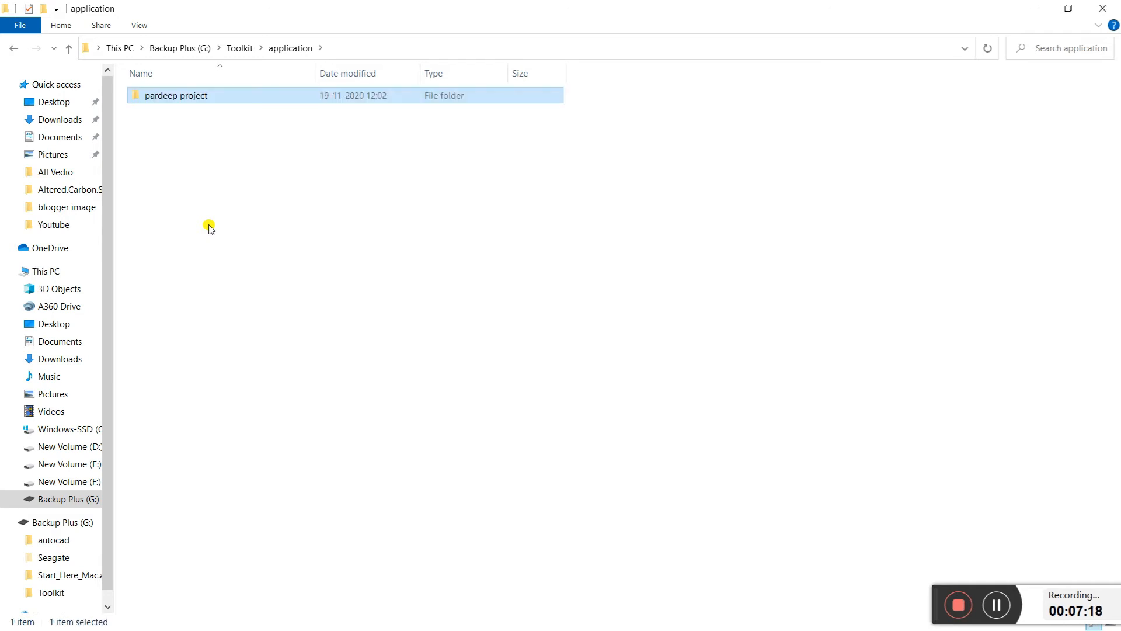
click(193, 165)
click(182, 98)
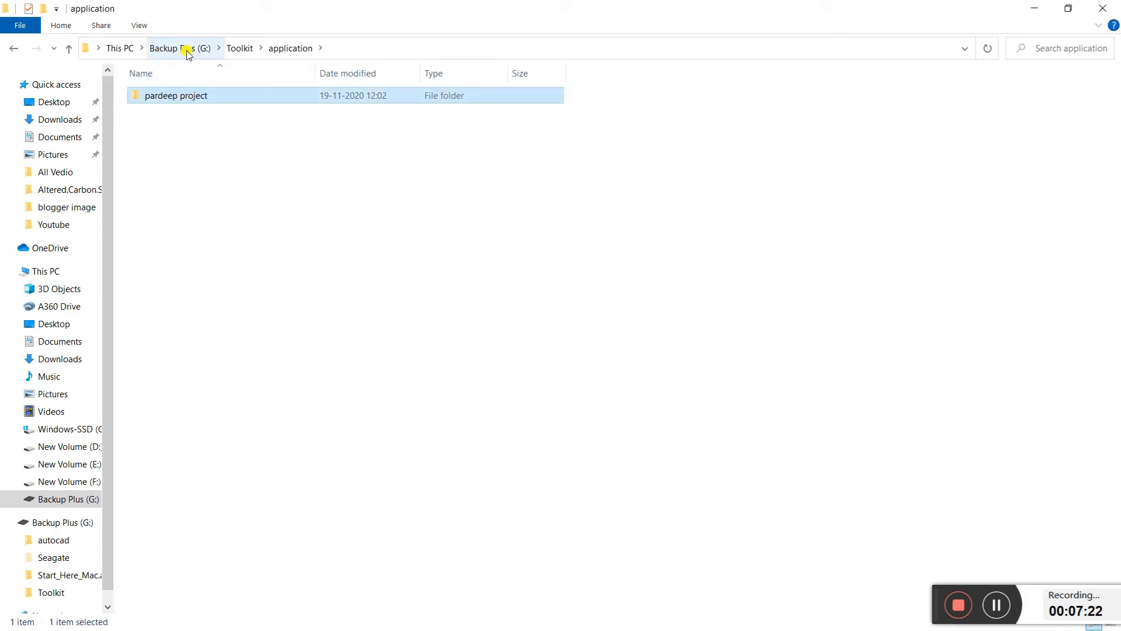
Inspect the Volume folder inside the pasted installer project folder, and close File Explorer
double_click(182, 98)
double_click(181, 98)
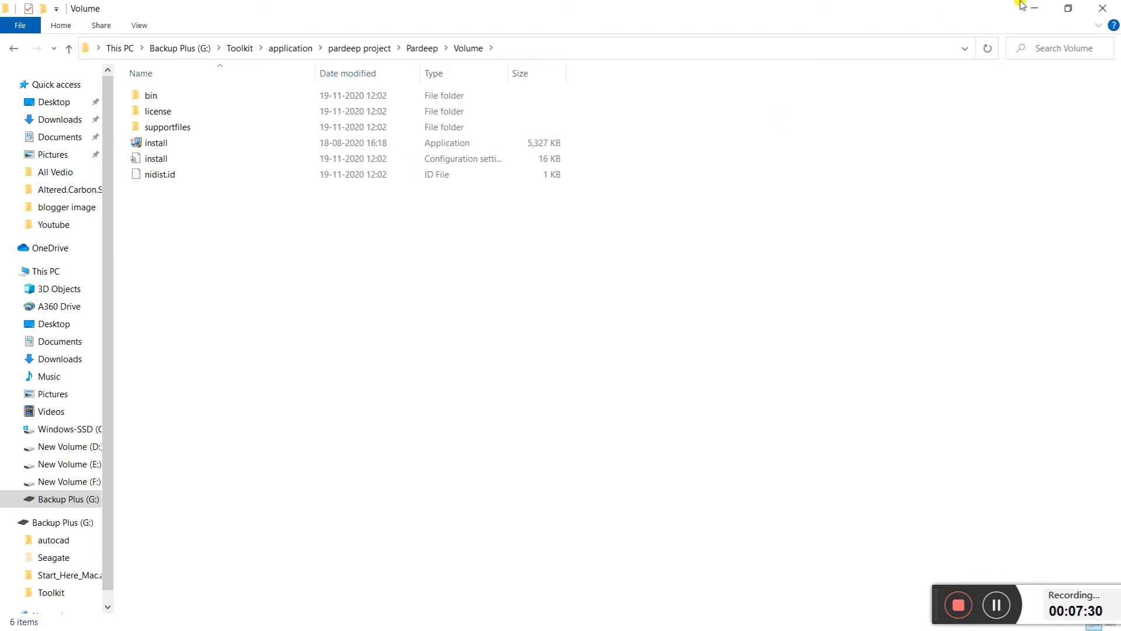
click(1117, 3)
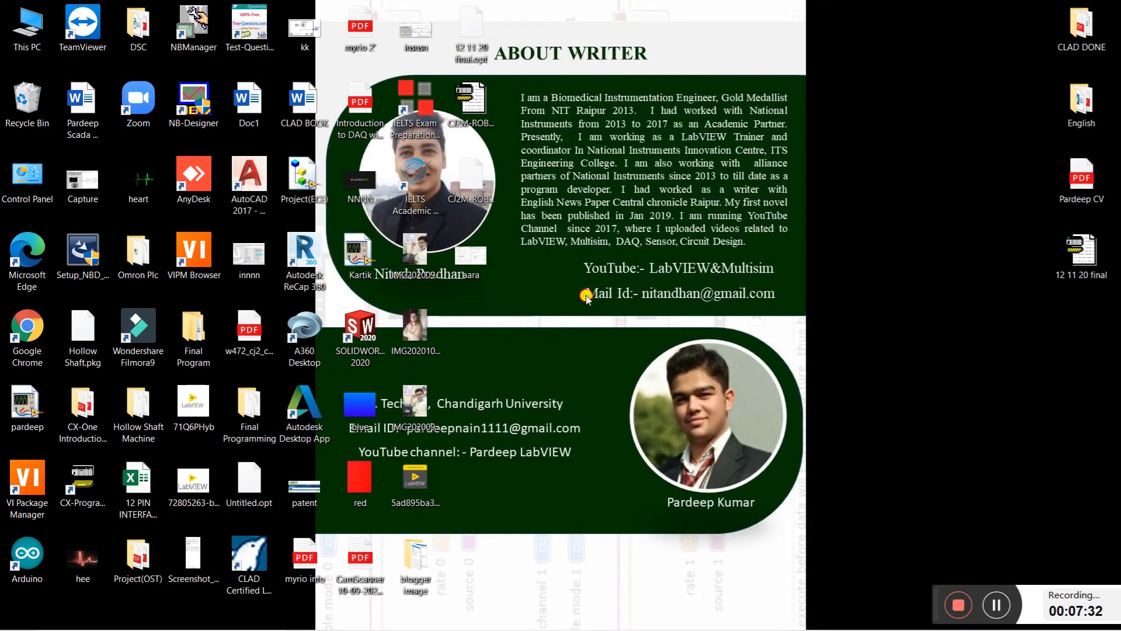